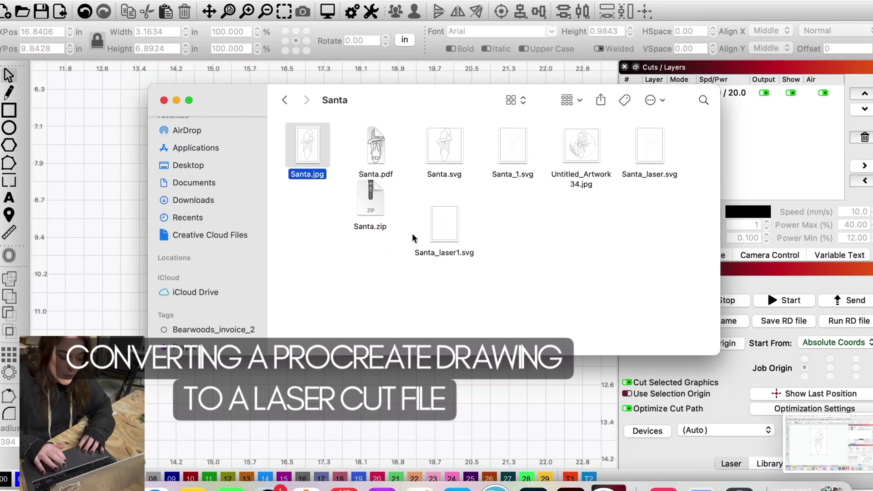
- Drag Santa.jpg from Finder onto the LightBurn canvas as an image
left_click_drag(317, 142, 287, 251)
scroll(288, 251, "down", 1)
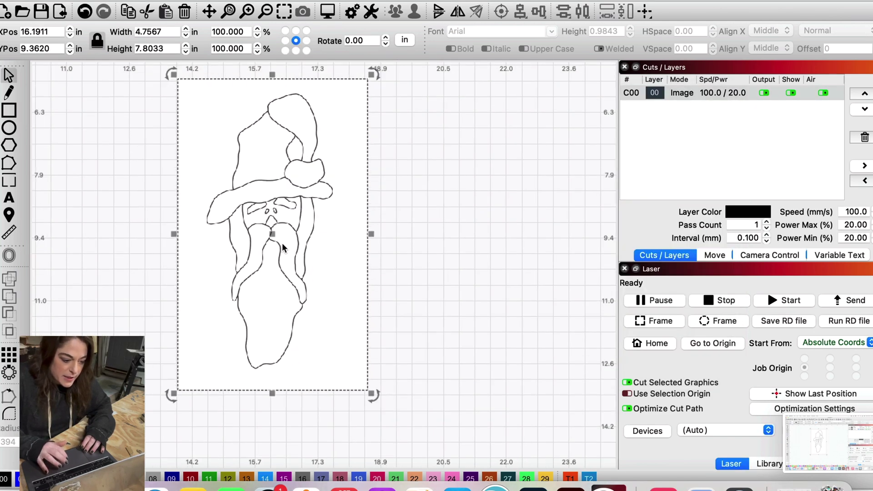
- Trace the Santa image into a vector outline and move the outline to the right
left_click(129, 0)
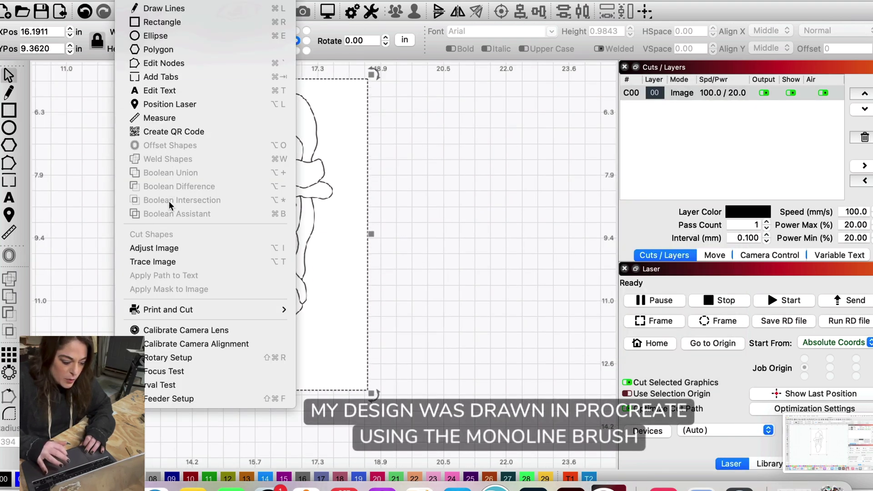
left_click(168, 265)
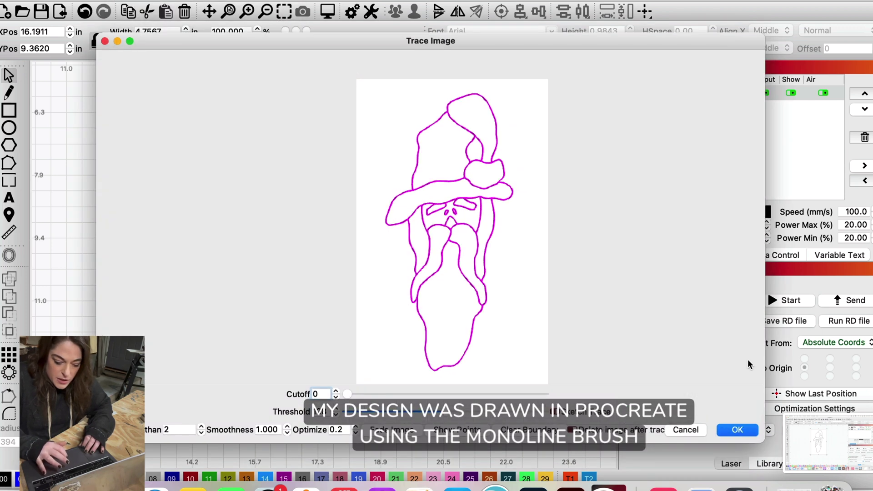
left_click(723, 429)
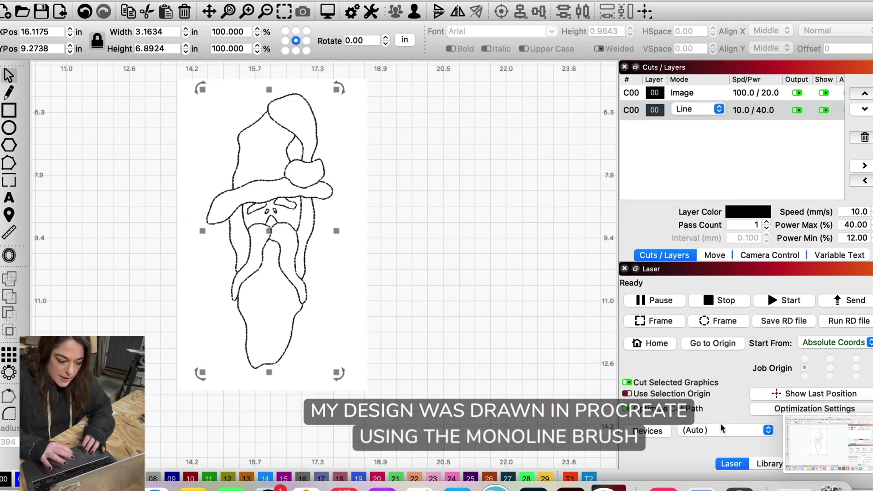
left_click_drag(281, 273, 484, 264)
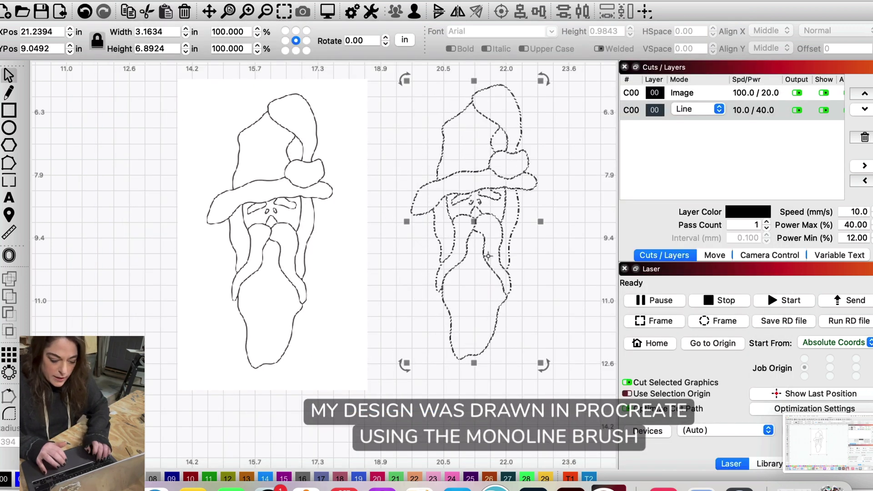
- Delete both original Santa image copies, leaving only the traced outline
scroll(485, 263, "up", 4)
scroll(488, 256, "up", 4)
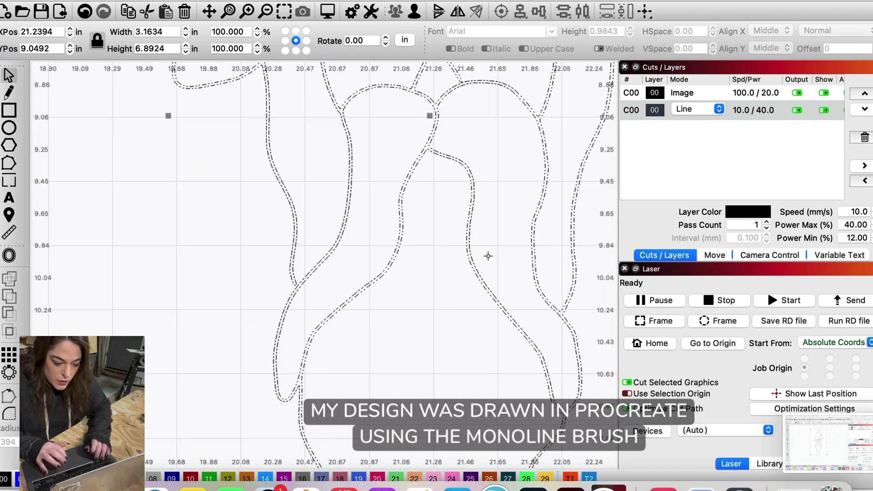
scroll(359, 216, "up", 3)
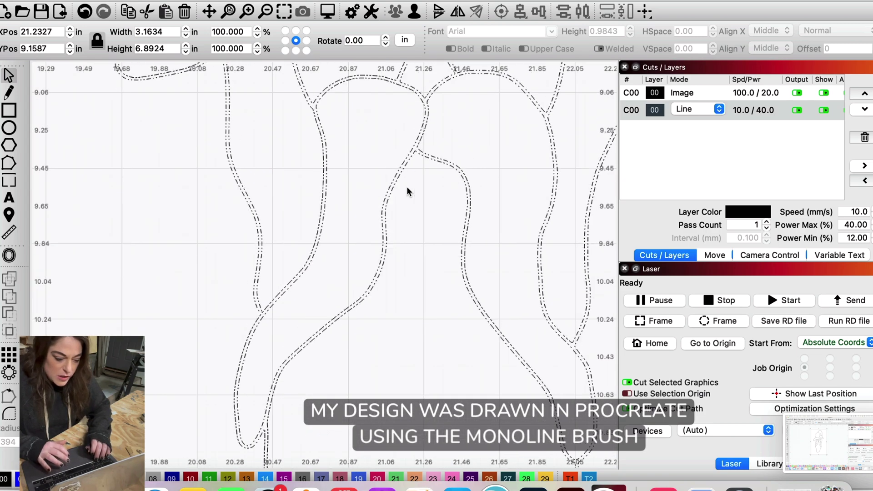
scroll(359, 217, "down", 10)
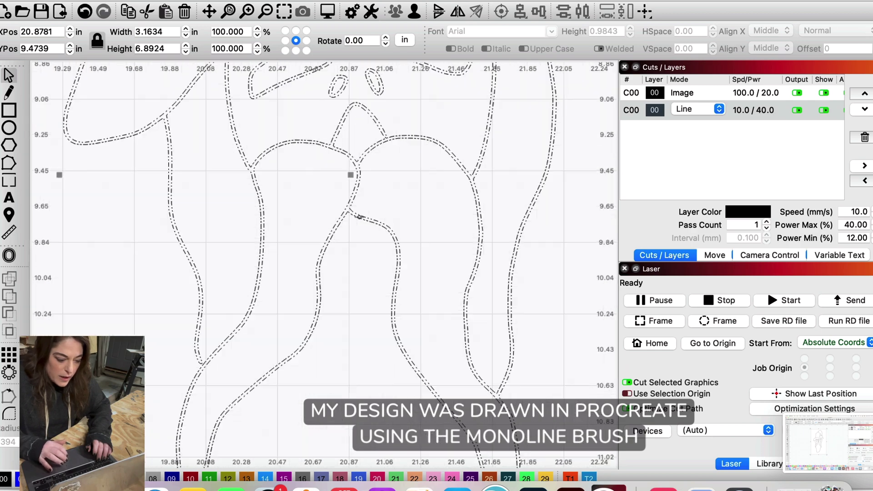
left_click(189, 207)
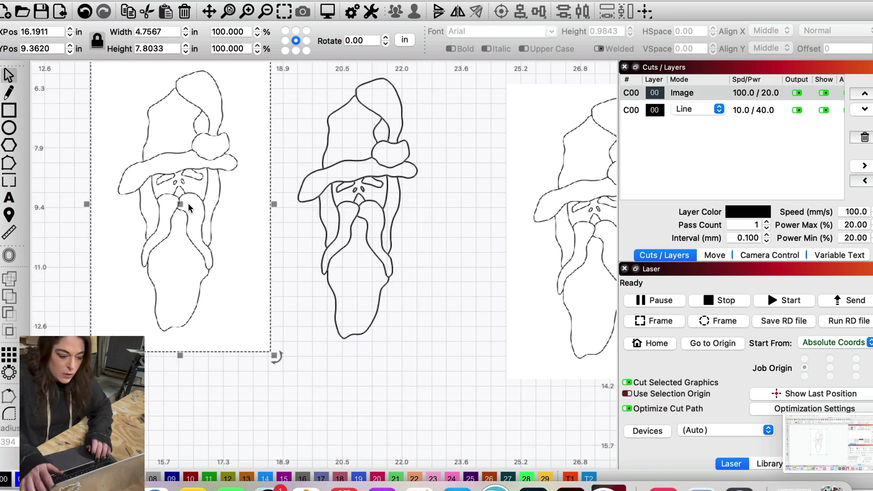
key("Delete")
left_click(530, 204)
key("Delete")
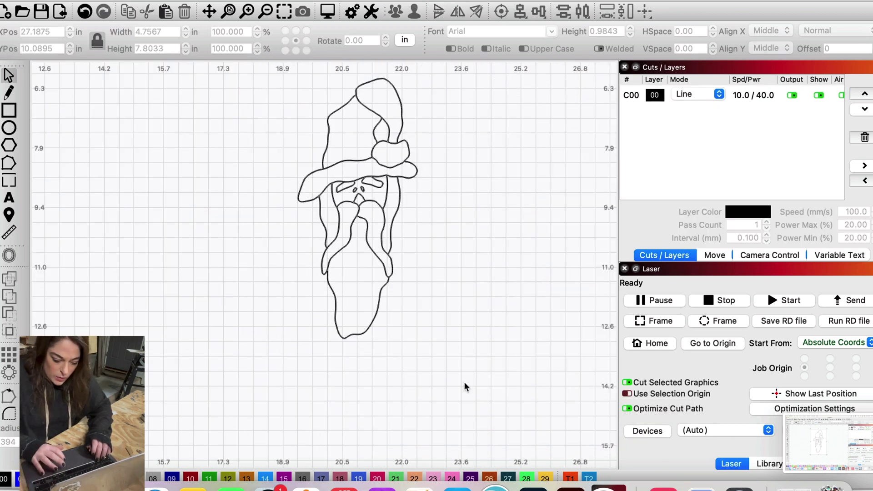
- In Illustrator, trace the Santa image with the Line Art preset and expand it into paths
left_click(569, 477)
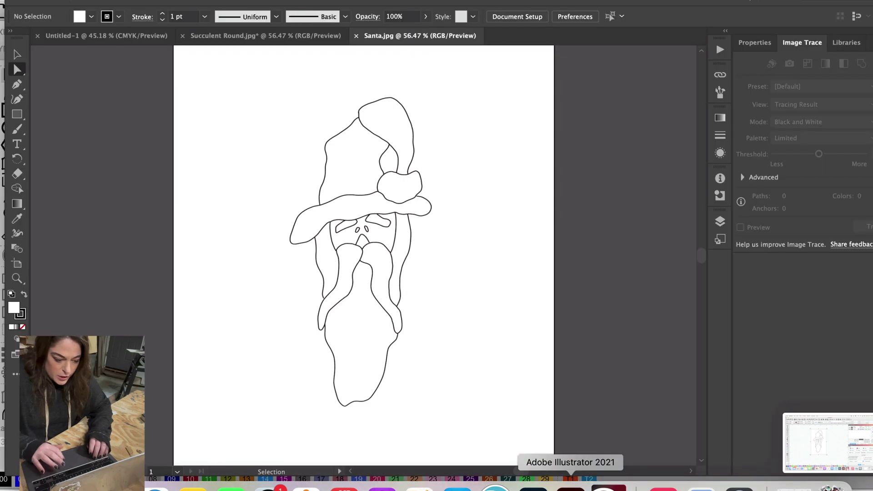
left_click_drag(400, 293, 377, 253)
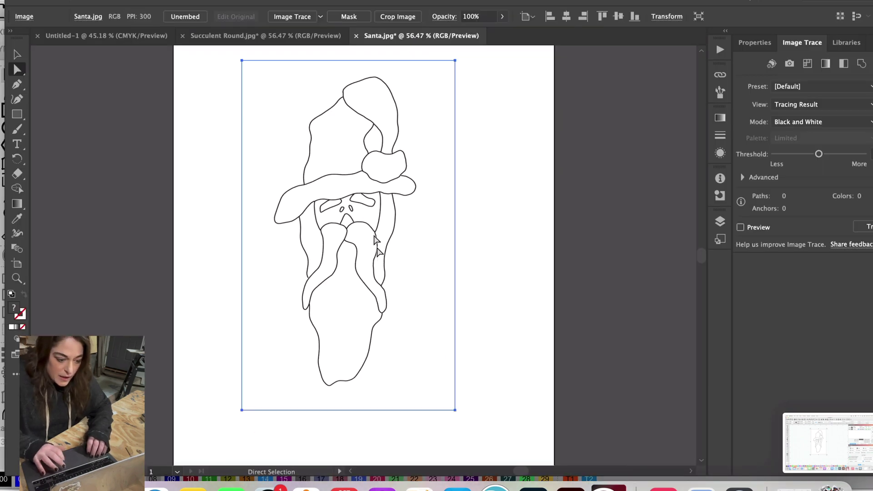
left_click(321, 16)
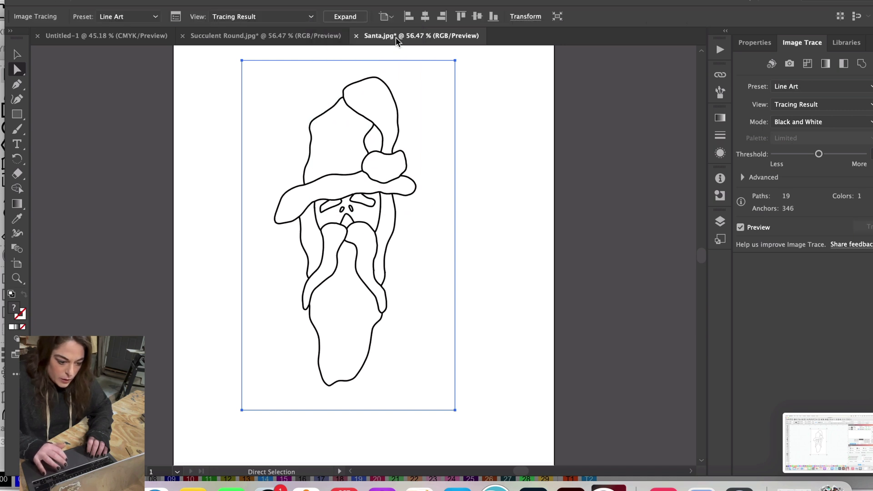
left_click(345, 17)
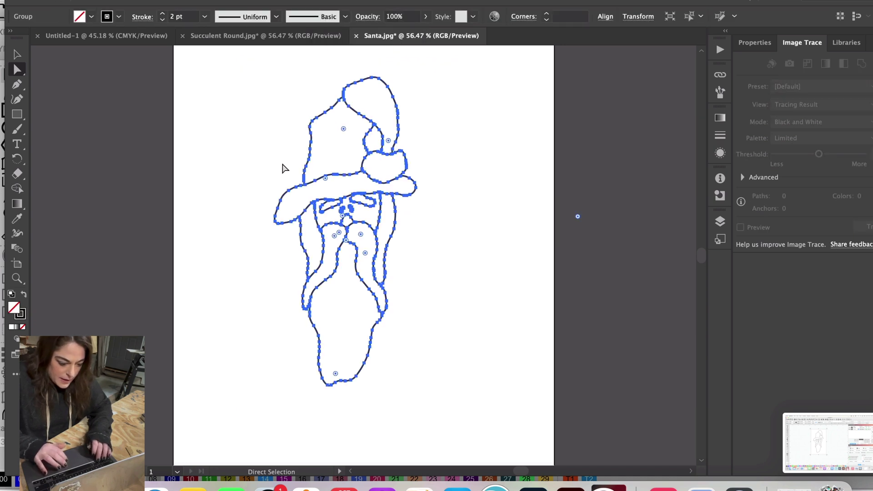
- Reduce the stroke weight of the traced lines from 2 pt to 0.25 pt
scroll(282, 168, "up", 5)
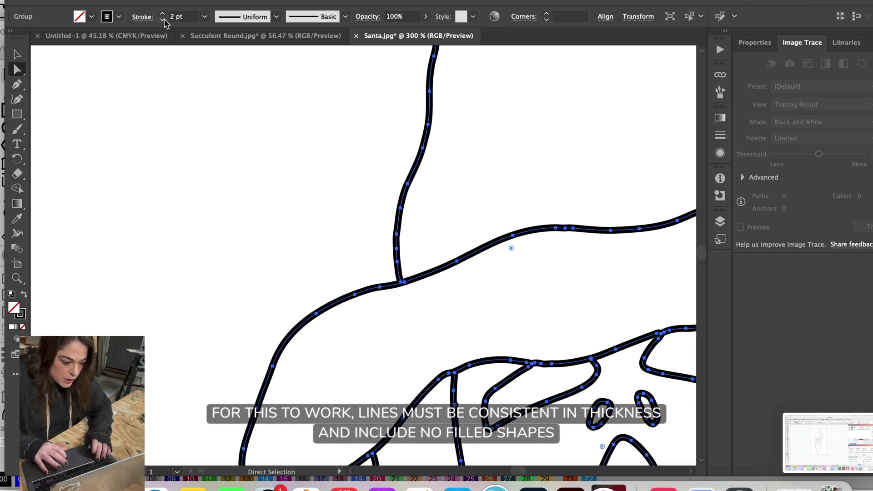
left_click(163, 20)
left_click(162, 20)
left_click(162, 20)
left_click(163, 20)
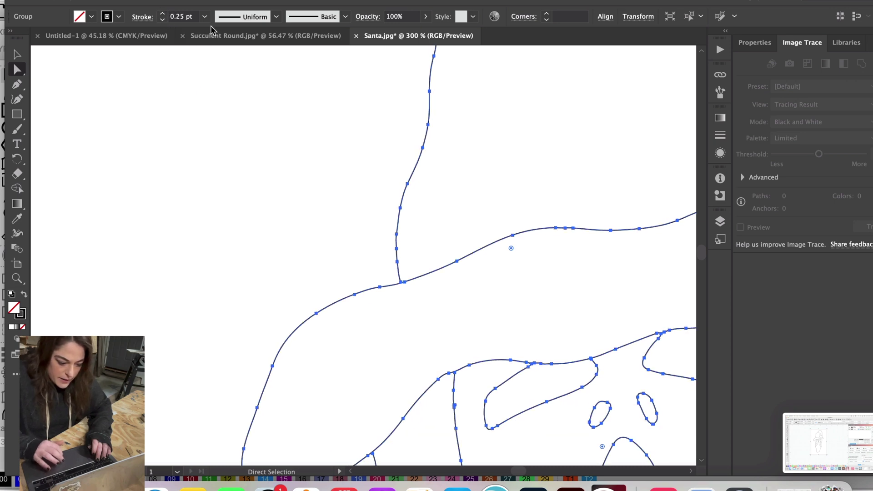
scroll(441, 249, "down", 10)
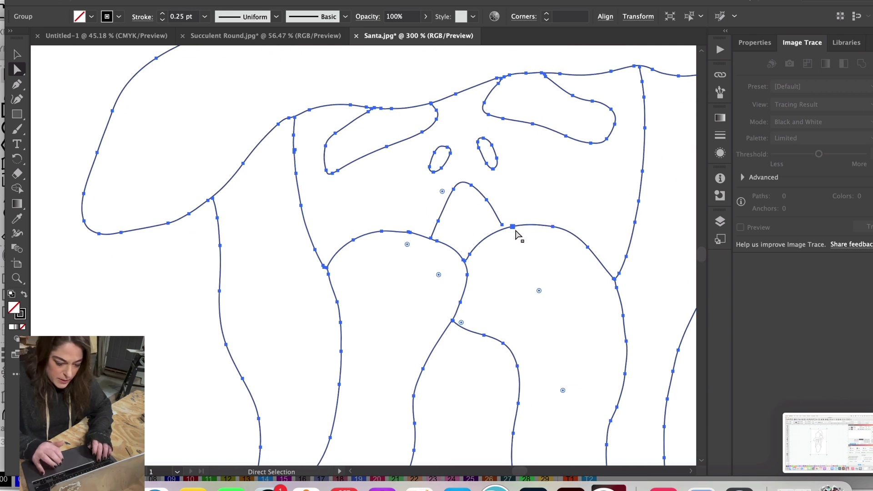
- Snap the nose line's loose endpoint onto the curve below
scroll(517, 233, "up", 2)
scroll(516, 233, "up", 3)
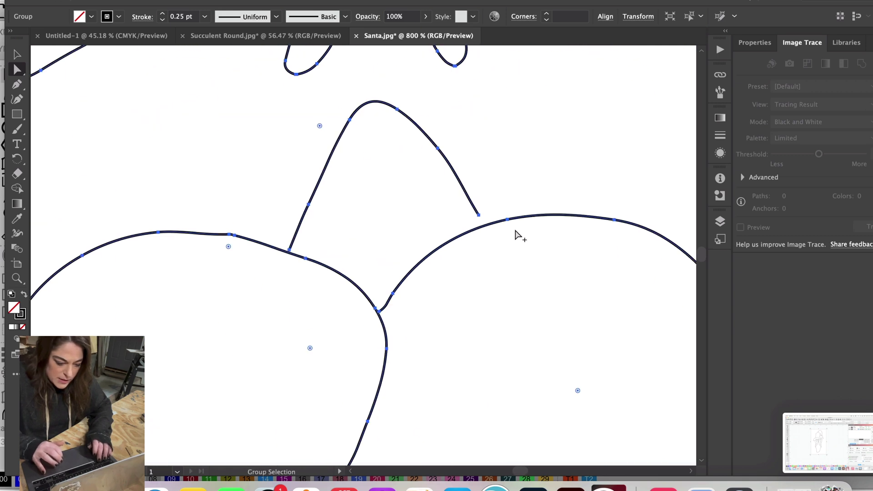
left_click_drag(467, 217, 482, 236)
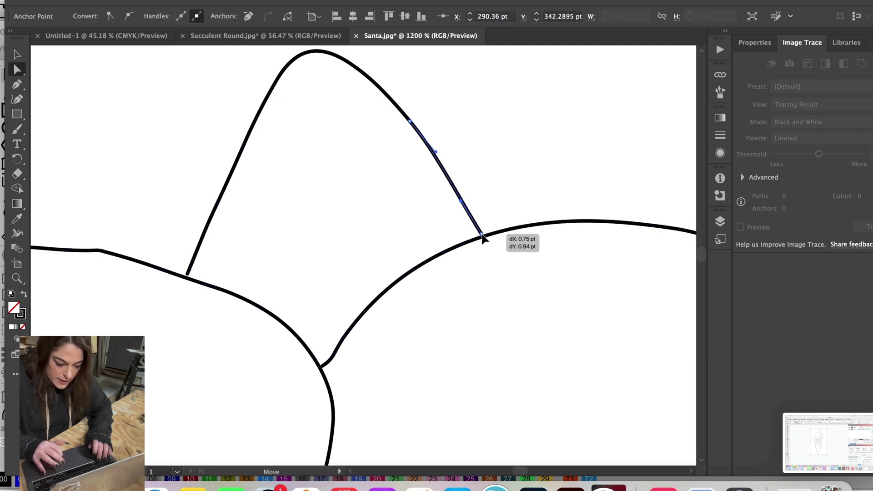
- Delete the kinked anchor on the vertical line and rejoin its lower end to the upper segment
scroll(269, 269, "up", 3)
scroll(269, 268, "down", 3)
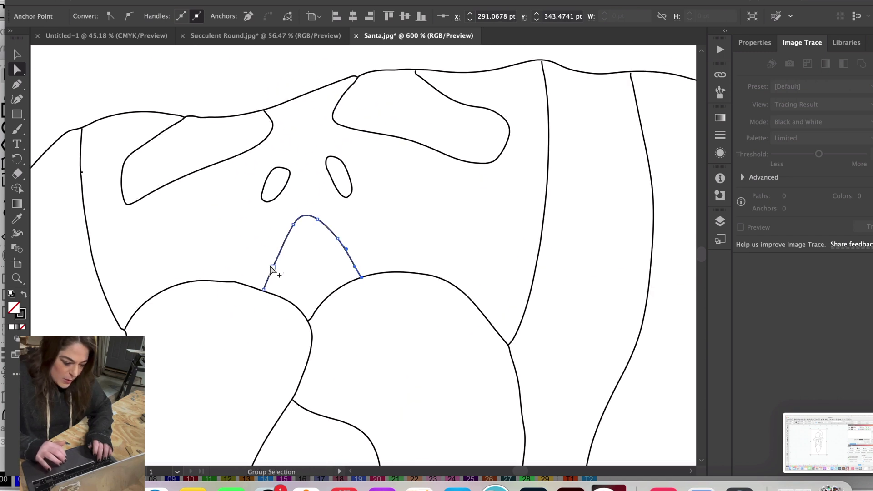
scroll(212, 291, "down", 3)
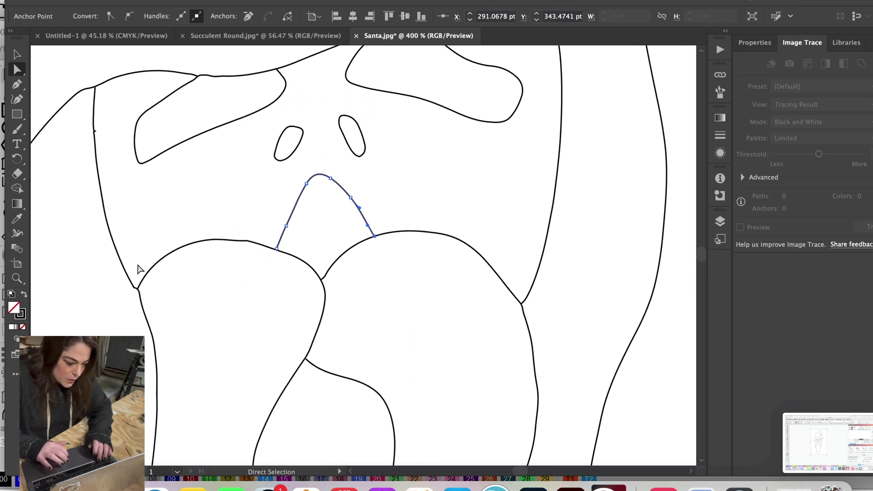
scroll(137, 230, "up", 4)
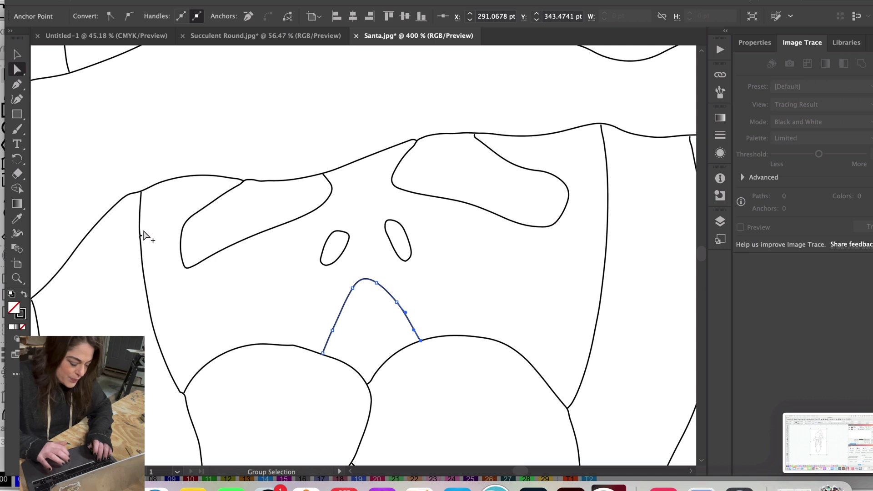
scroll(143, 235, "up", 5)
scroll(155, 246, "up", 5)
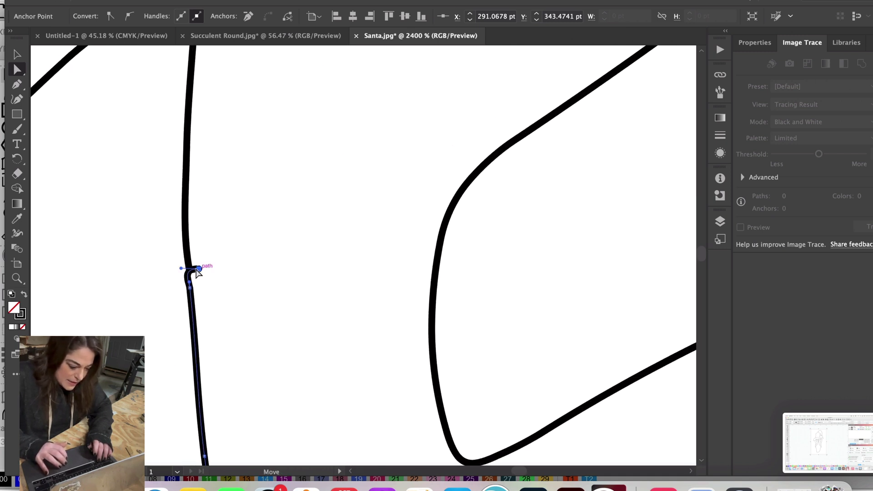
left_click(190, 270)
key("Delete")
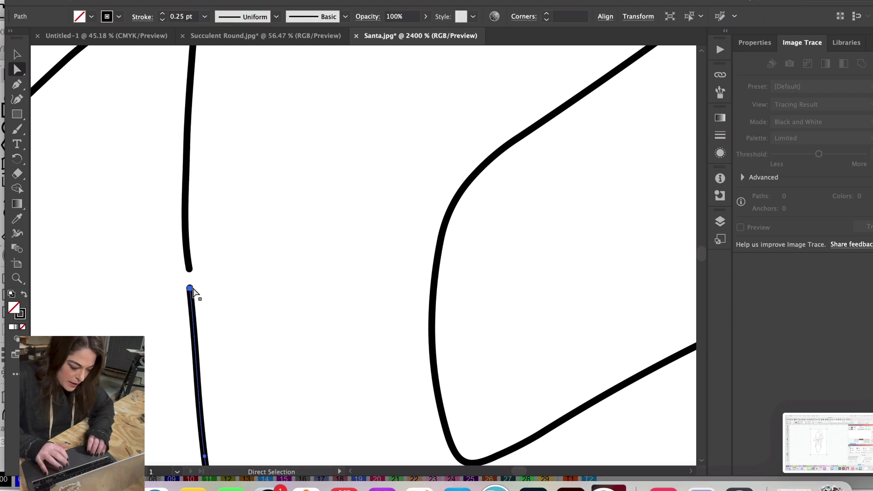
left_click_drag(190, 287, 189, 268)
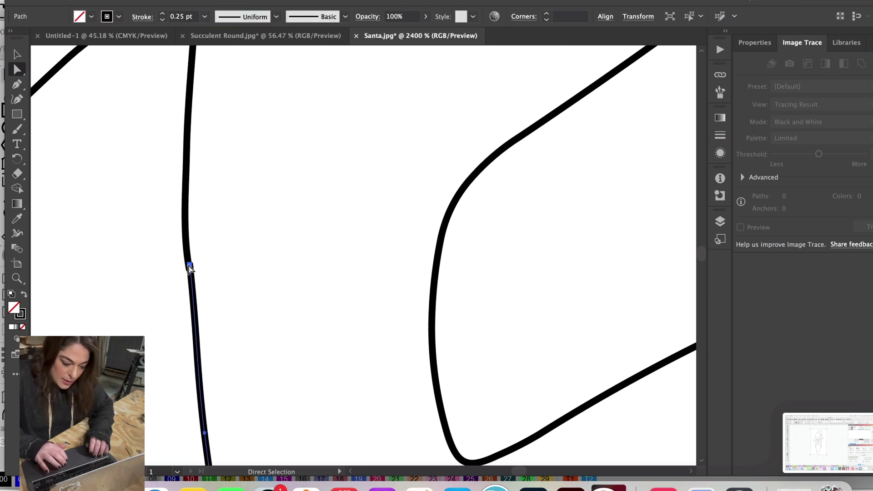
- Nudge the nose junction anchor onto the curve intersection
scroll(279, 306, "right", 3)
key("super+minus")
key("super+minus")
key("super+minus")
key("super+minus")
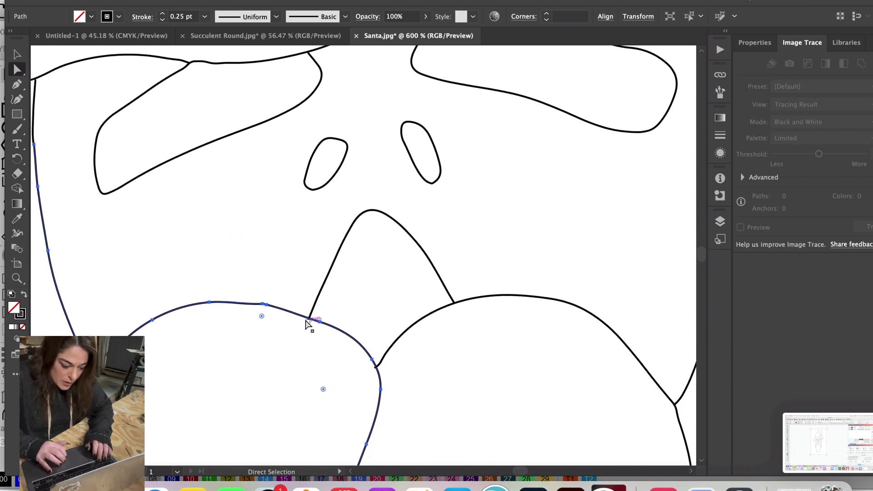
scroll(305, 320, "up", 4)
left_click(305, 320)
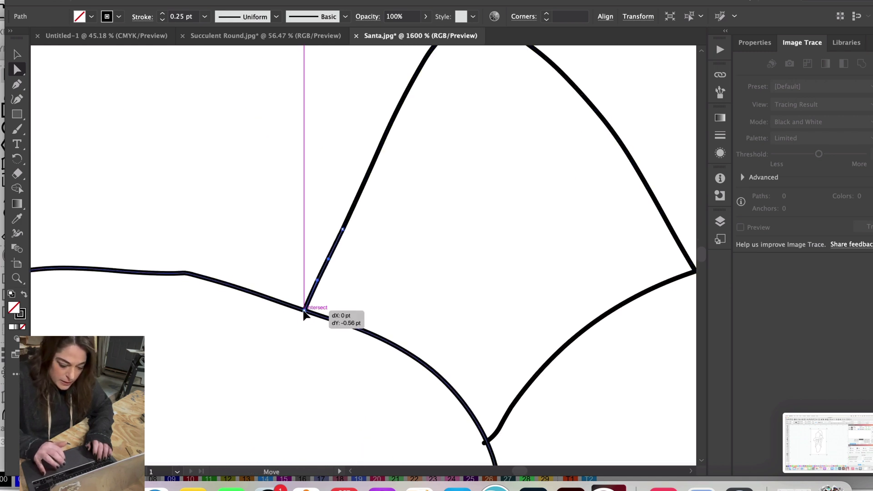
scroll(428, 302, "down", 3)
scroll(428, 302, "right", 2)
left_click(435, 366)
mouse_move(436, 367)
left_mouse_down()
mouse_move(443, 352)
mouse_move(435, 364)
left_mouse_up()
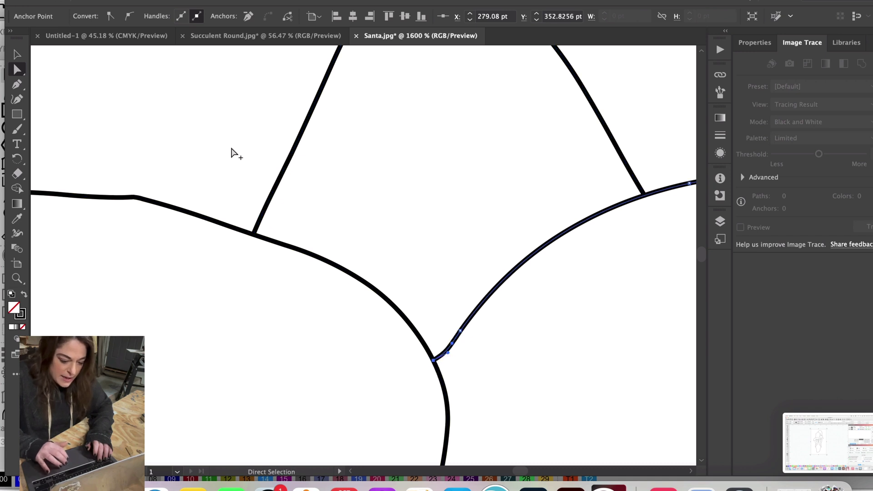
scroll(234, 152, "down", 10)
scroll(235, 149, "up", 5)
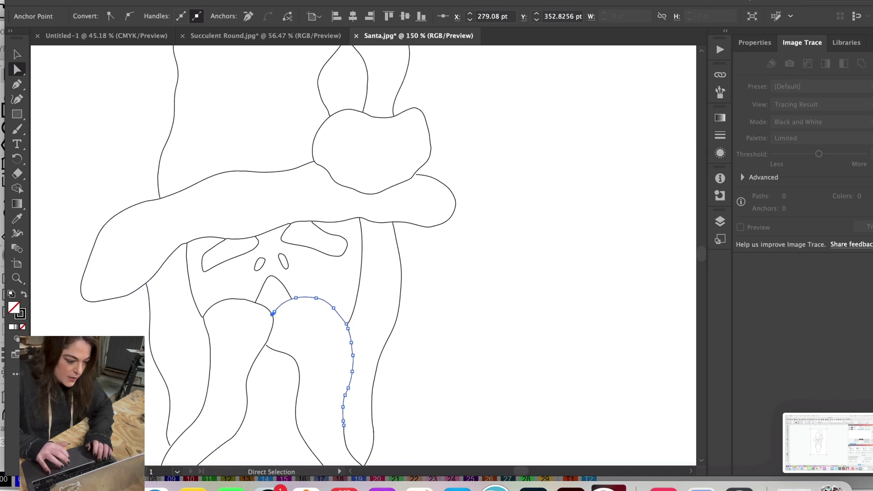
- Save the drawing as Santa_laser.svg in SVG format
left_click(78, 1)
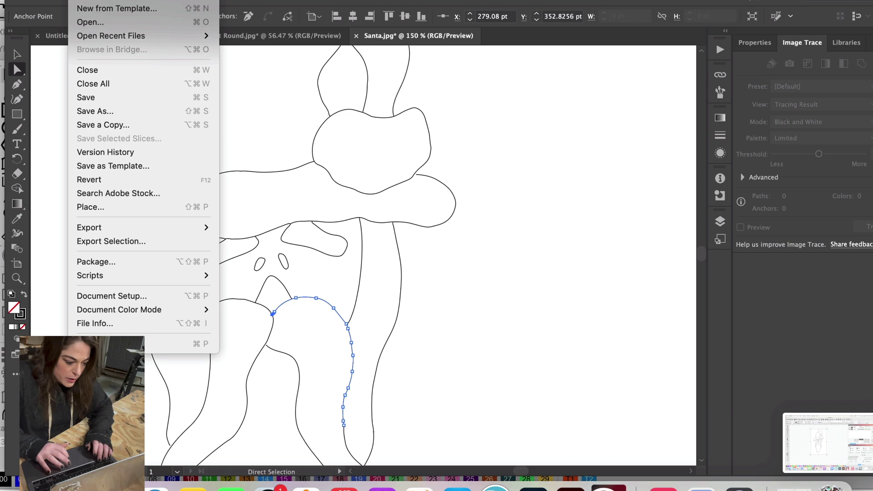
left_click(135, 111)
left_click(563, 250)
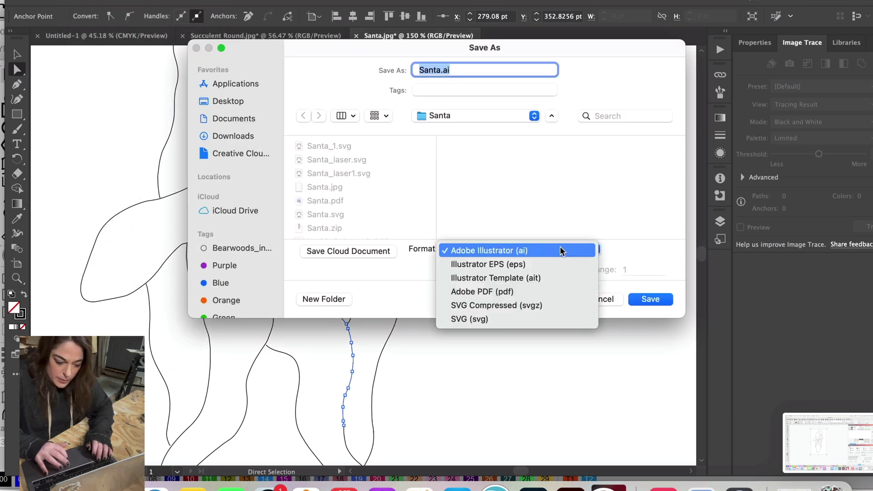
left_click(548, 320)
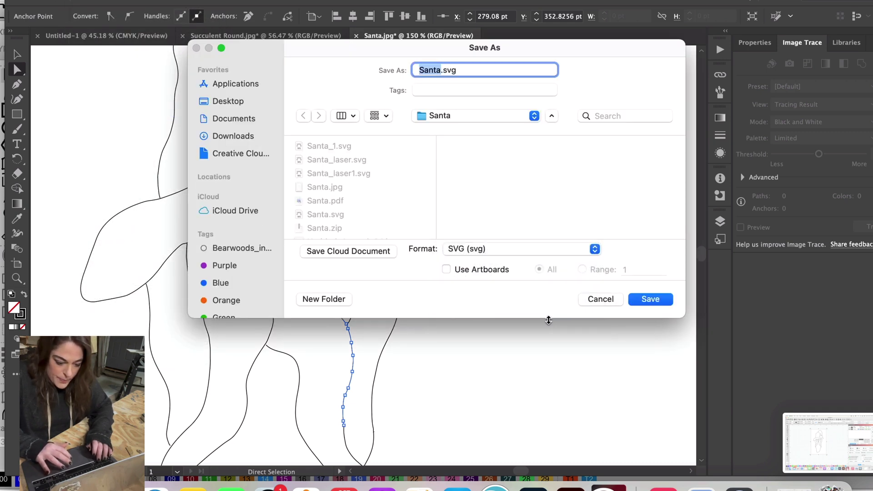
left_click(439, 75)
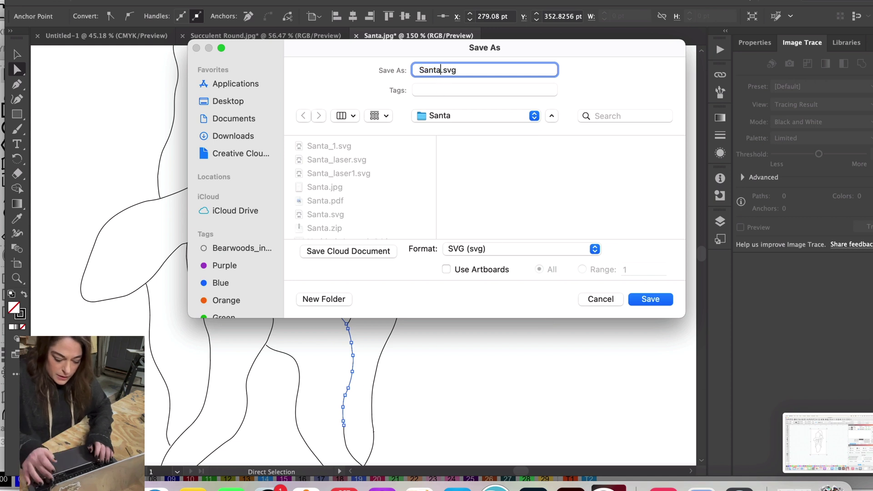
type("_laser2")
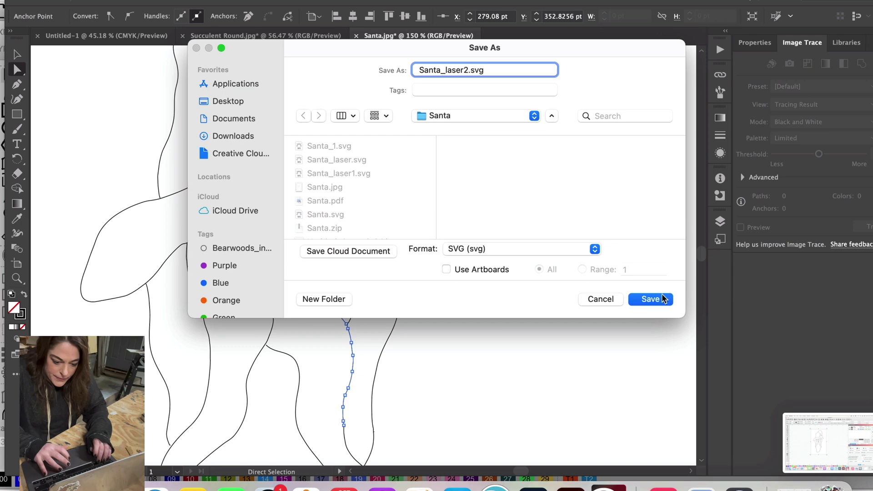
left_click(650, 298)
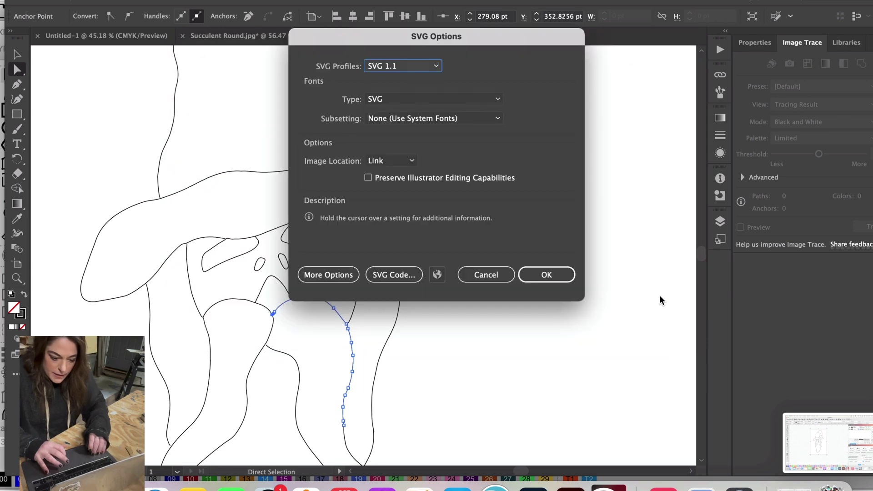
- Accept the SVG options, then delete the old traced Santa design in LightBurn
left_click(557, 278)
left_click(609, 485)
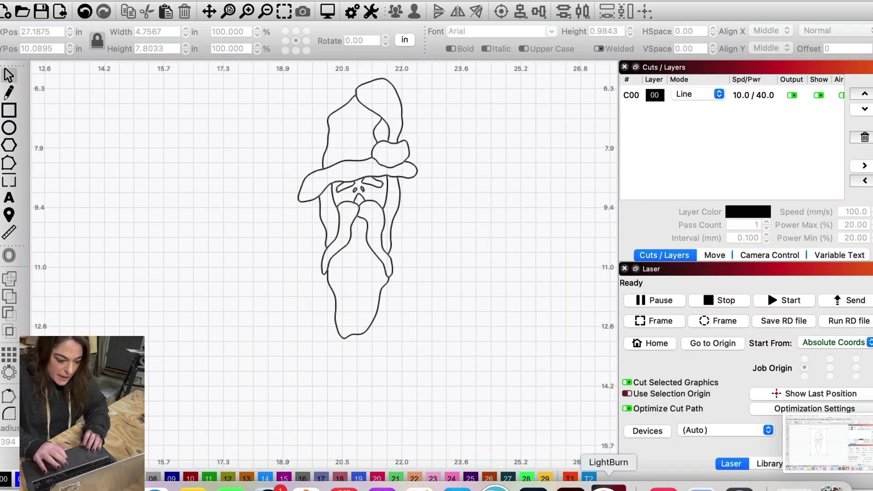
left_click(348, 239)
key("Delete")
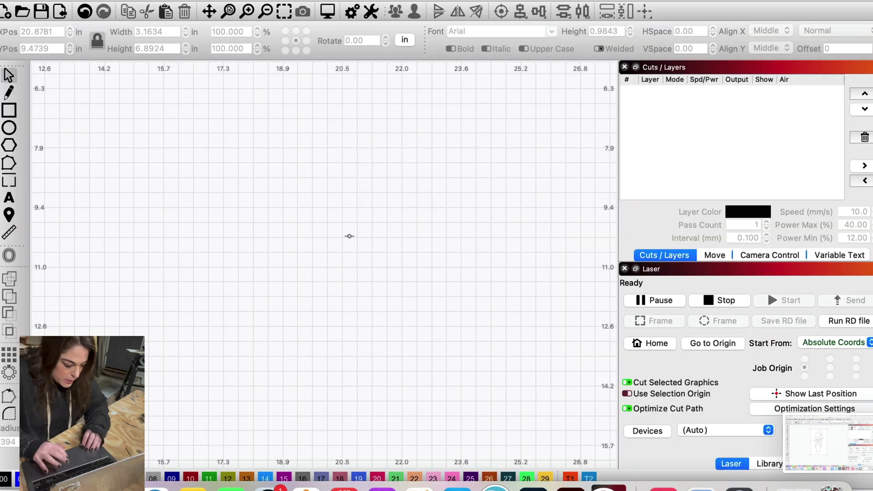
- Import Santa_laser2.svg onto the canvas and move it up and to the left
key("super+i")
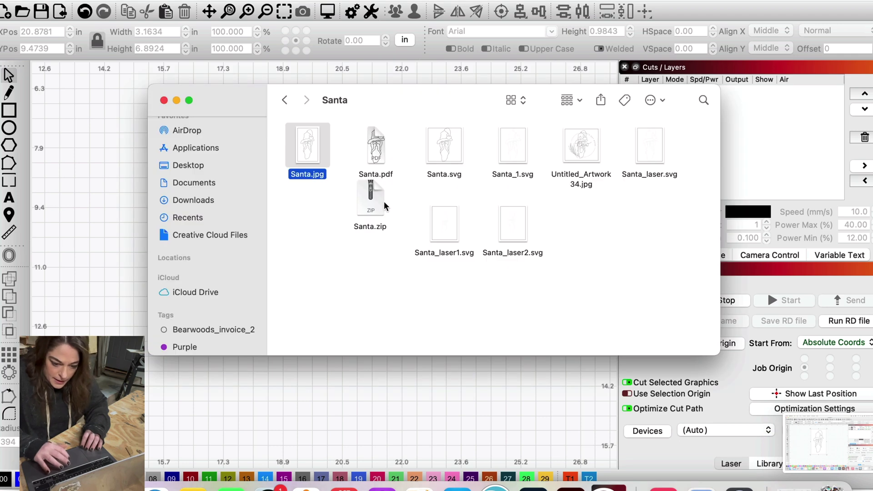
left_click_drag(508, 233, 405, 382)
left_click_drag(376, 348, 320, 214)
scroll(321, 214, "up", 5)
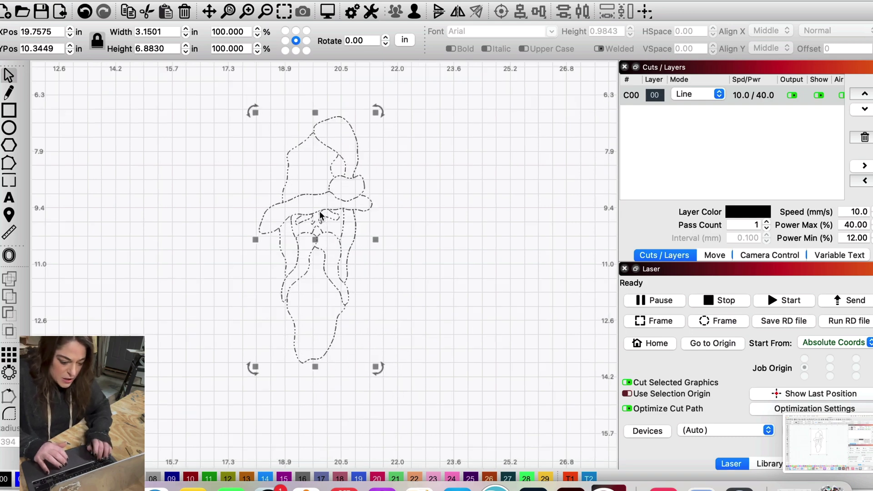
scroll(321, 215, "up", 8)
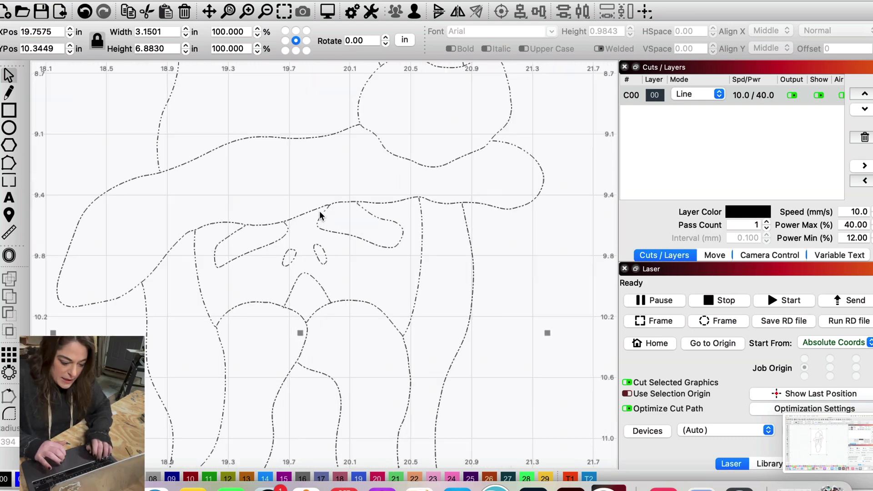
scroll(321, 215, "up", 3)
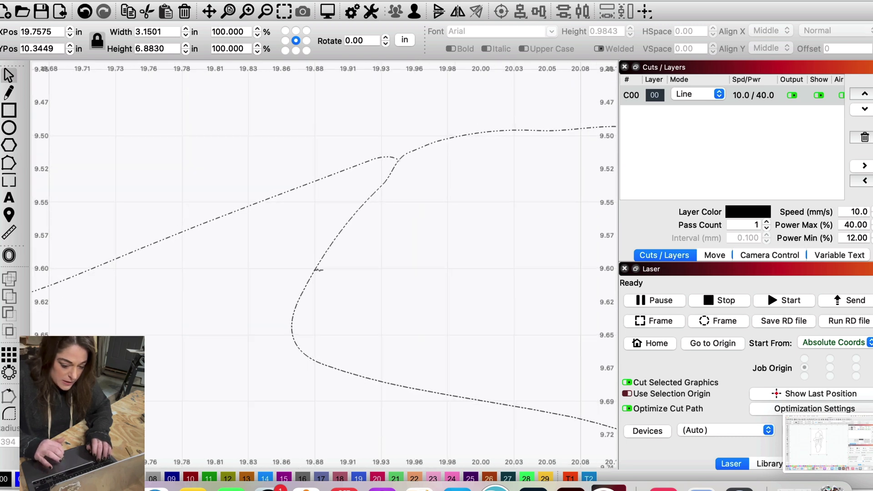
scroll(319, 269, "up", 1)
scroll(318, 269, "down", 10)
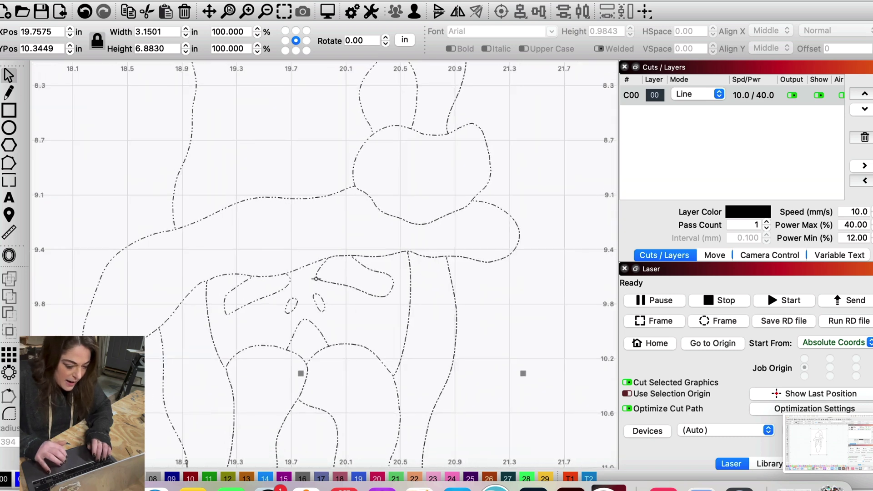
scroll(319, 269, "down", 5)
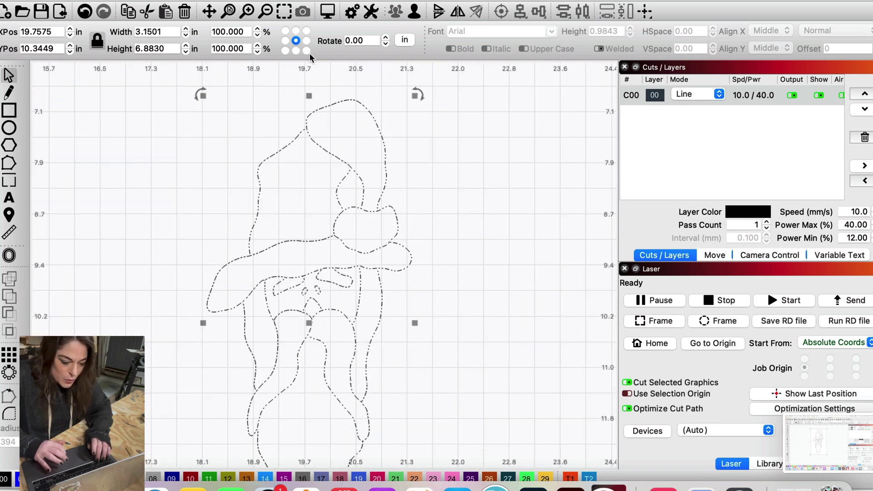
left_click_drag(300, 283, 272, 213)
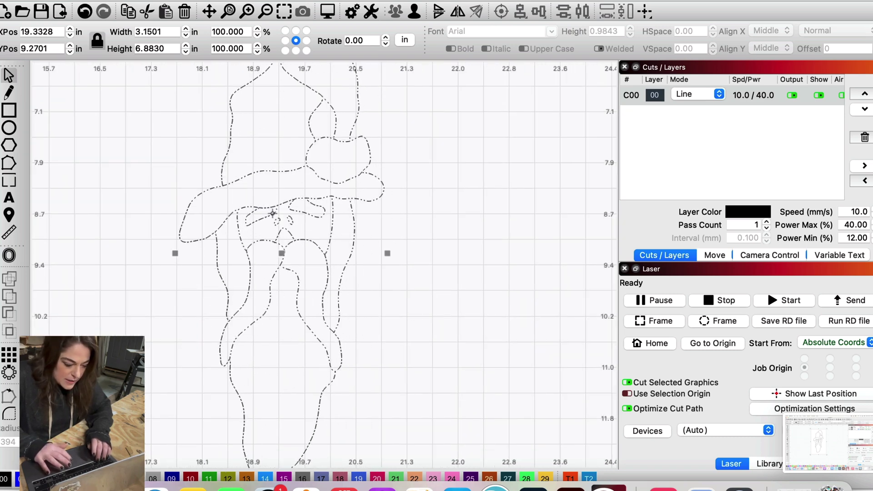
- Ungroup the Santa design and inspect its nodes up close in Edit Nodes mode
left_click(8, 164)
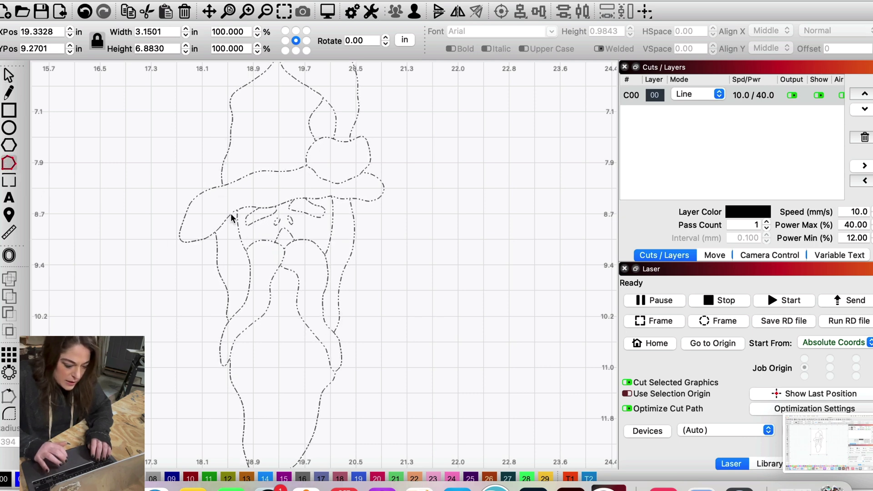
left_click(9, 75)
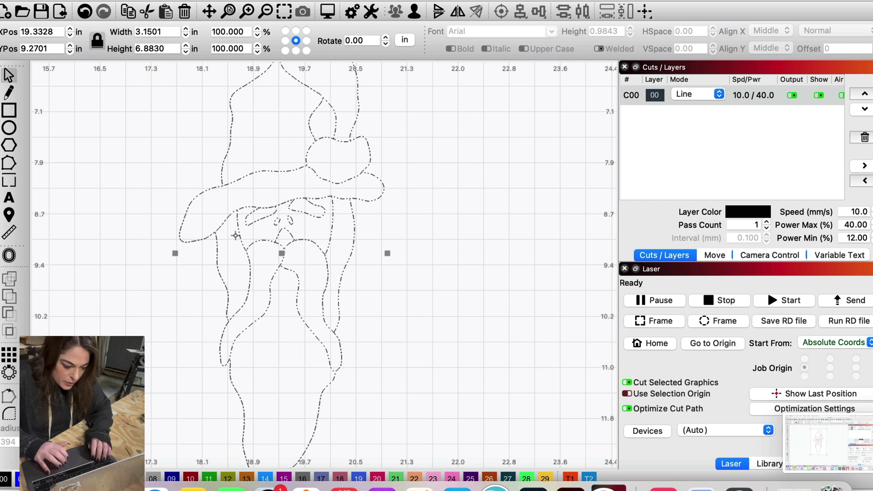
left_click(265, 333)
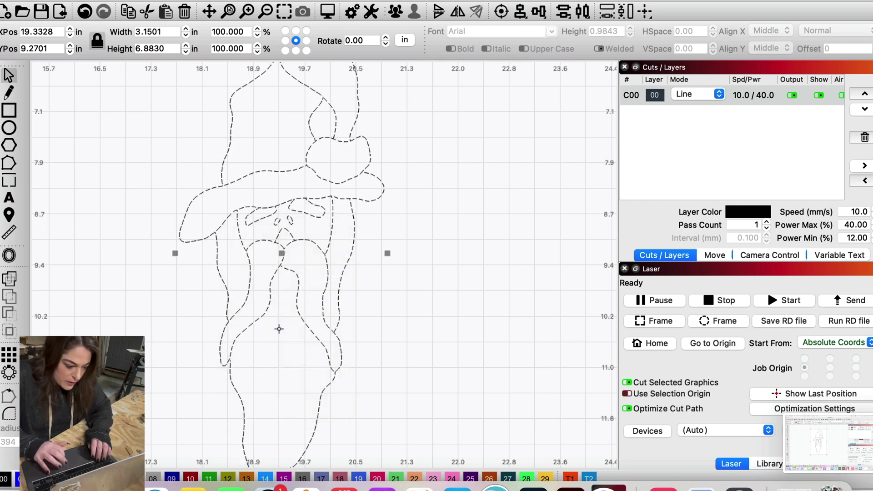
left_click(9, 165)
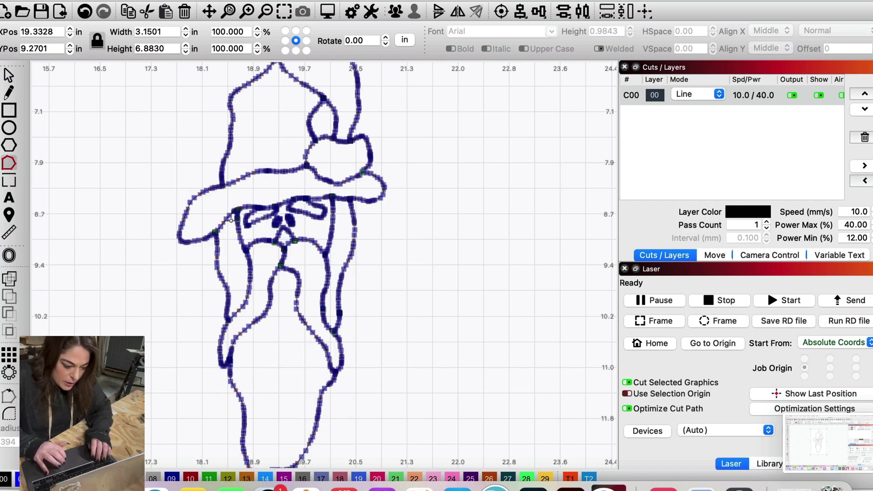
scroll(231, 220, "up", 5)
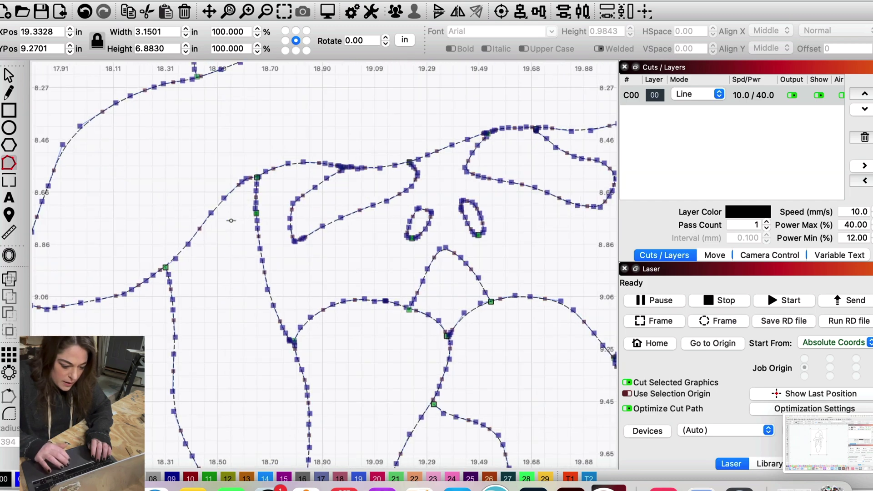
scroll(231, 220, "down", 1)
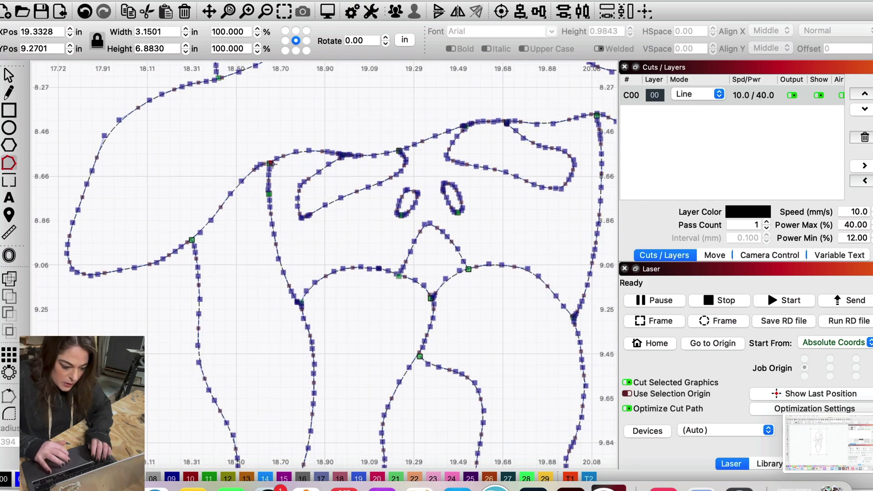
scroll(428, 133, "up", 1)
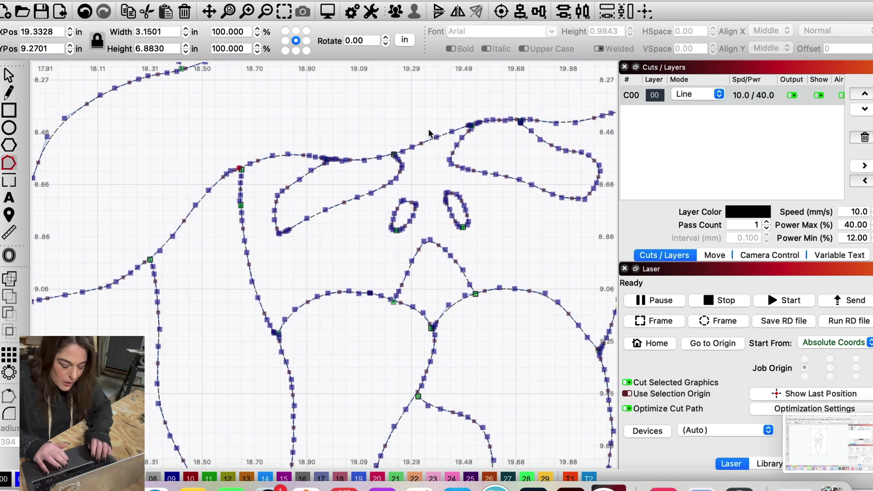
scroll(428, 134, "down", 10)
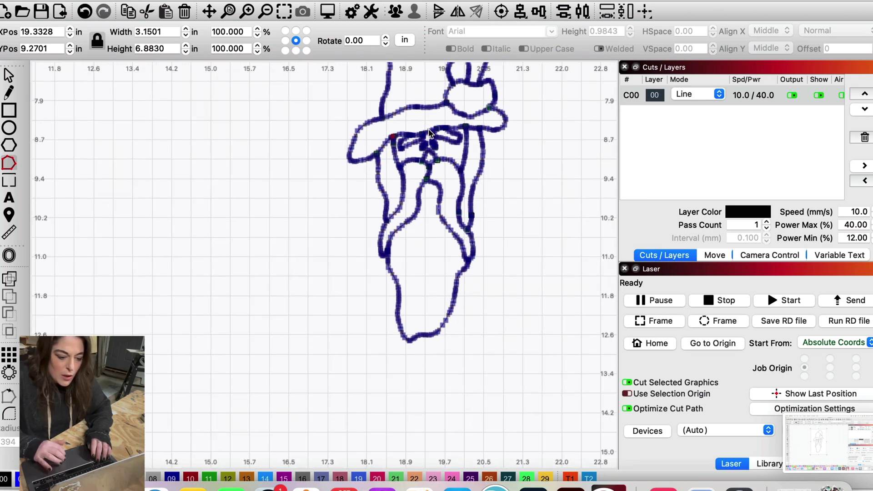
scroll(428, 133, "down", 3)
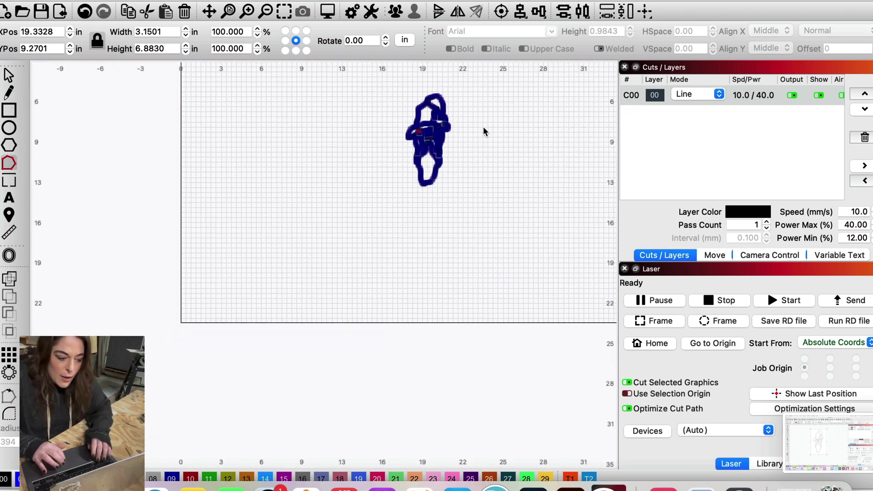
left_click(8, 78)
scroll(481, 141, "up", 5)
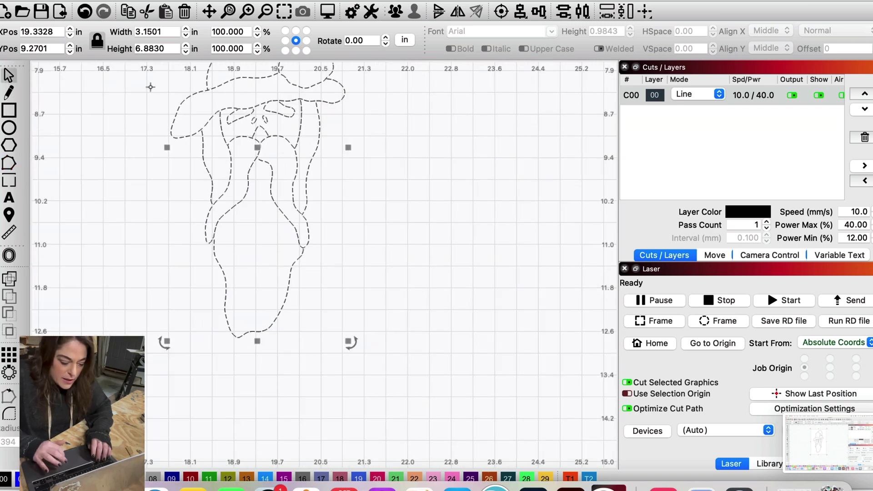
scroll(268, 225, "down", 5)
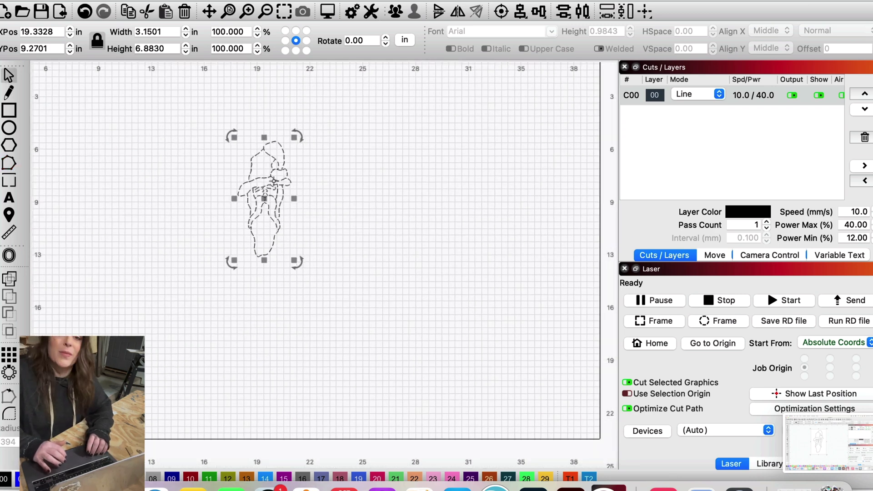